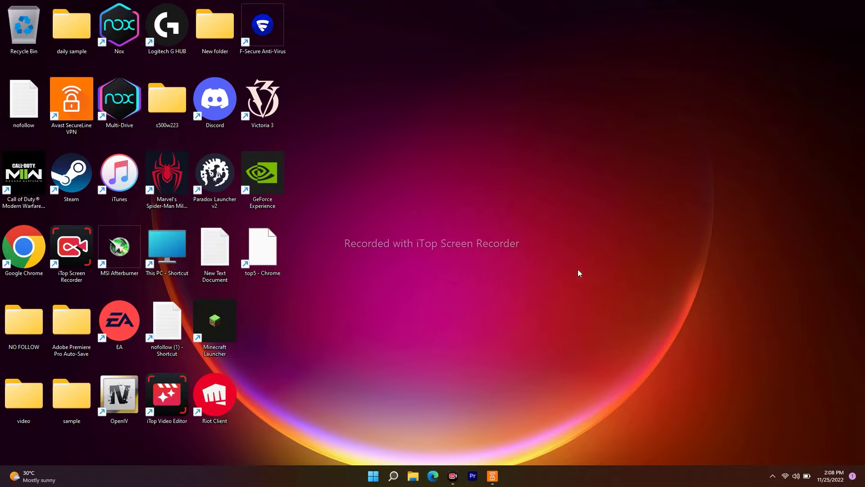
# Open the Security permissions editor in the Riot Client shortcut's Properties.
pyautogui.rightClick(224, 402)
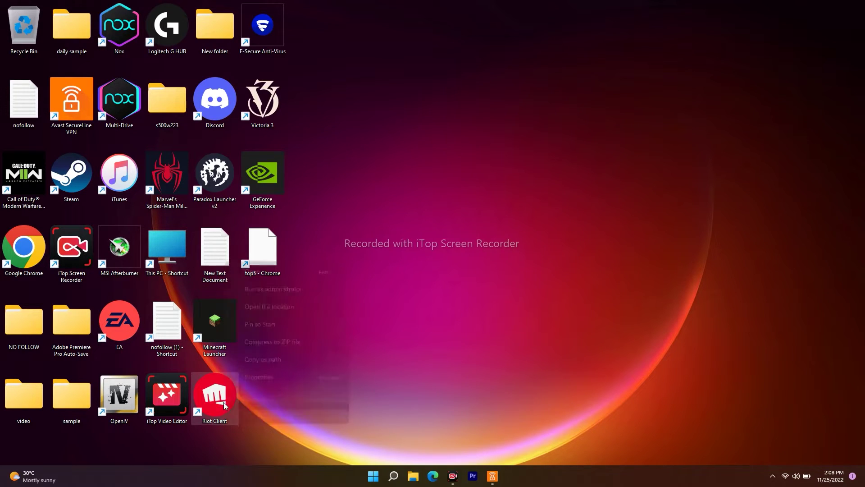
pyautogui.click(277, 396)
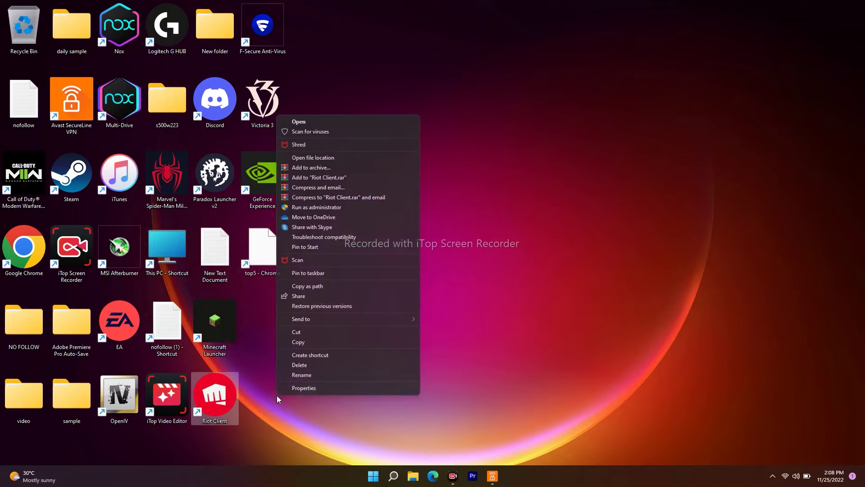
pyautogui.click(297, 389)
pyautogui.moveTo(311, 216); pyautogui.dragTo(464, 55)
pyautogui.click(408, 66)
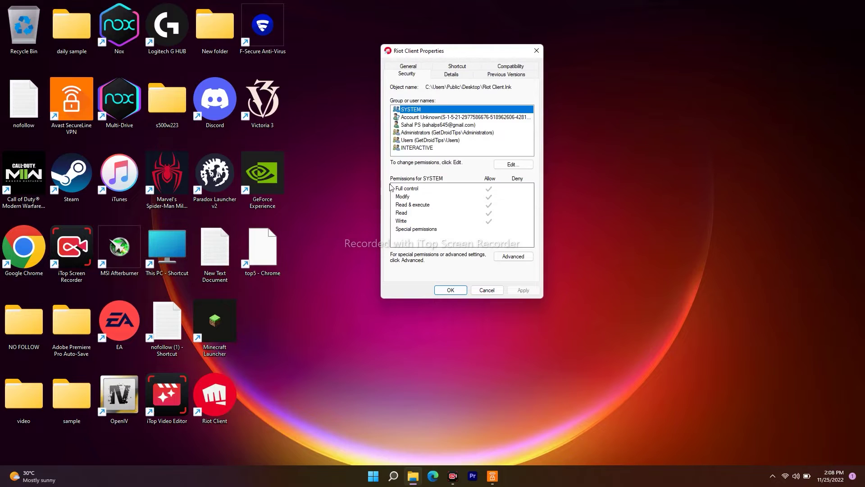
pyautogui.click(509, 166)
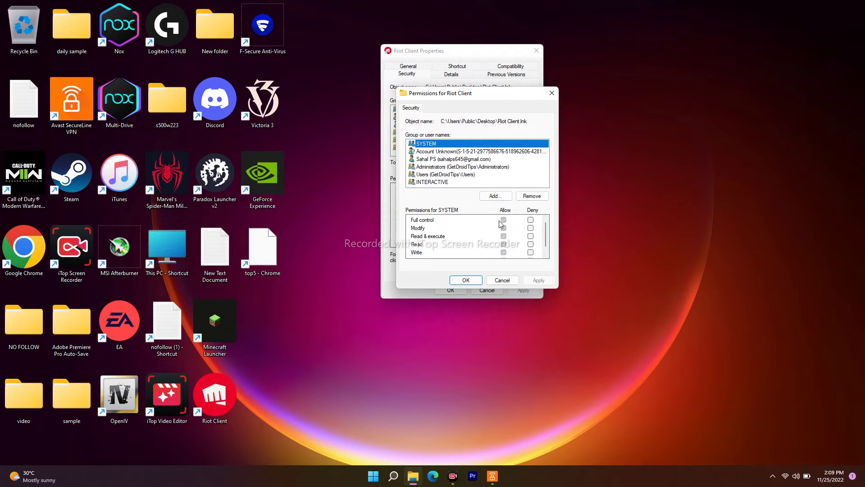
# Clear every Deny box for SYSTEM, apply, and close the Riot Client properties.
pyautogui.click(531, 220)
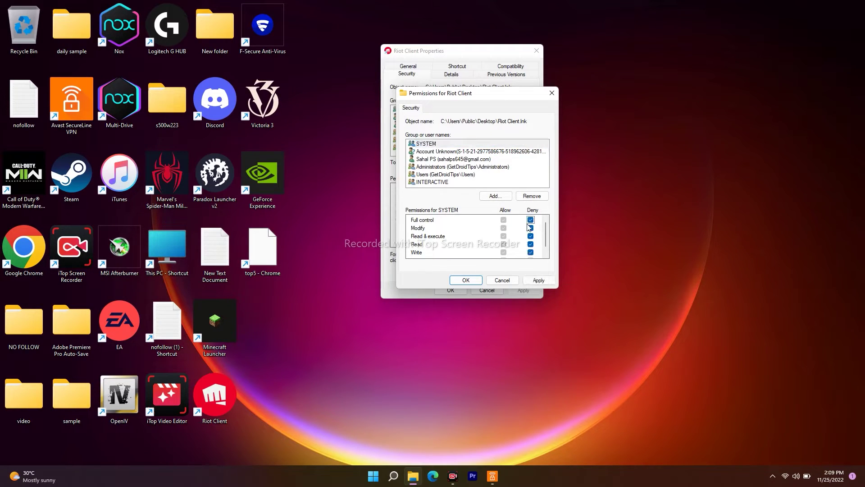
pyautogui.click(531, 220)
pyautogui.click(531, 228)
pyautogui.click(531, 244)
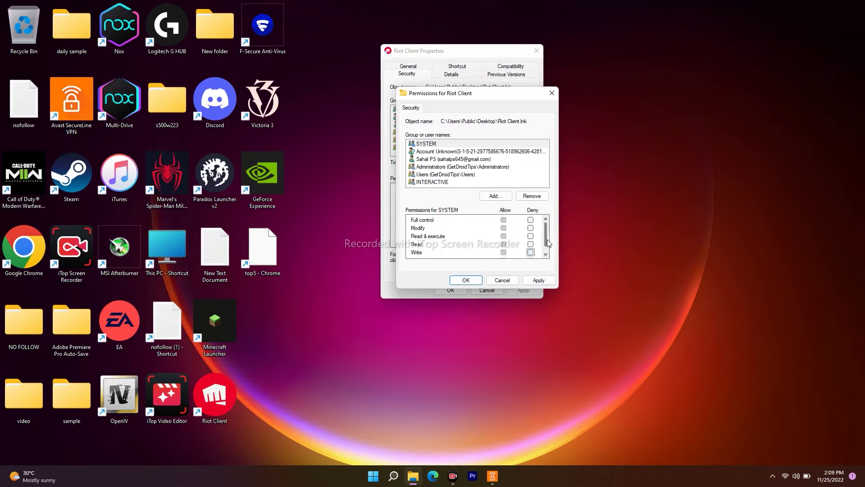
pyautogui.scroll(-1, 549, 255)
pyautogui.scroll(1, 536, 246)
pyautogui.click(505, 221)
pyautogui.click(539, 280)
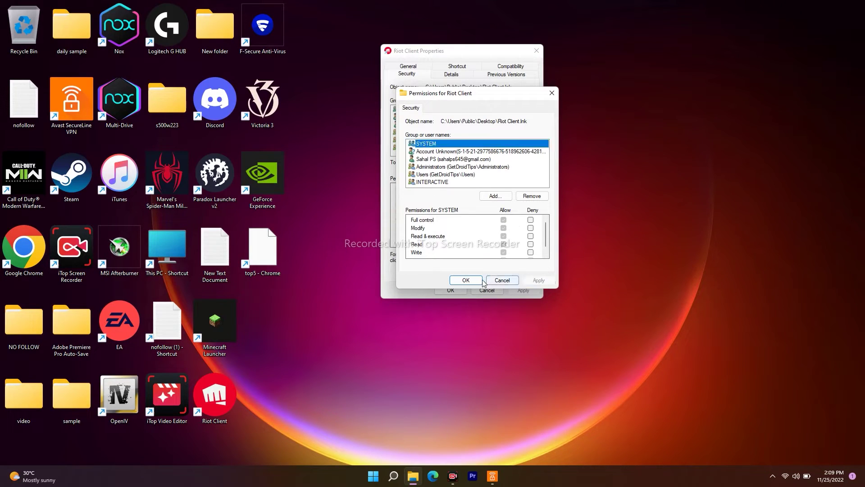
pyautogui.click(478, 280)
pyautogui.click(450, 291)
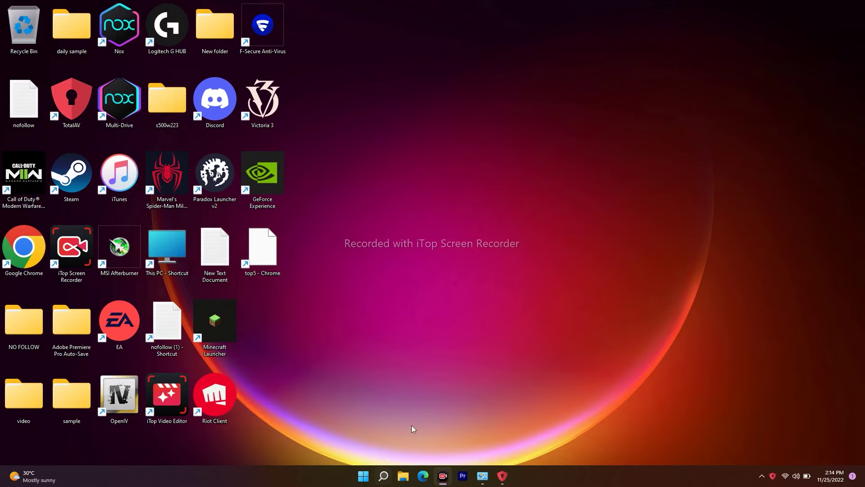
# Open Windows Search from the taskbar to show recent items.
pyautogui.click(384, 476)
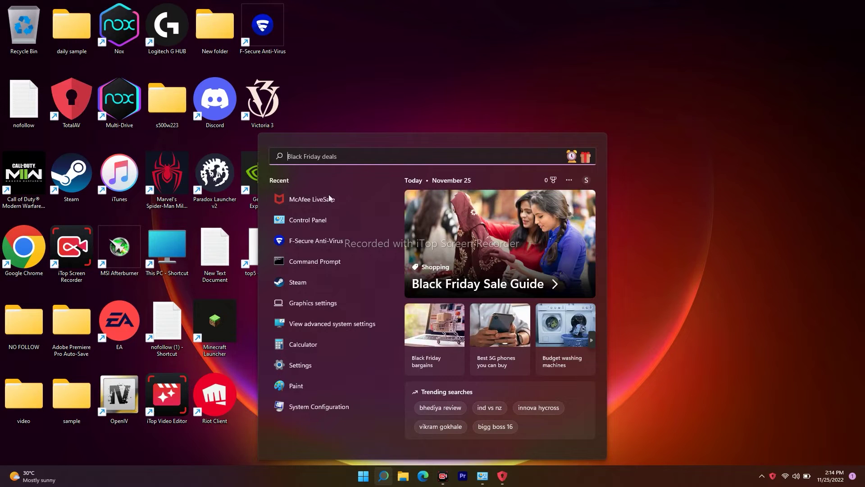
# Open the Windows Defender Firewall allowed-apps list from Control Panel.
pyautogui.click(298, 219)
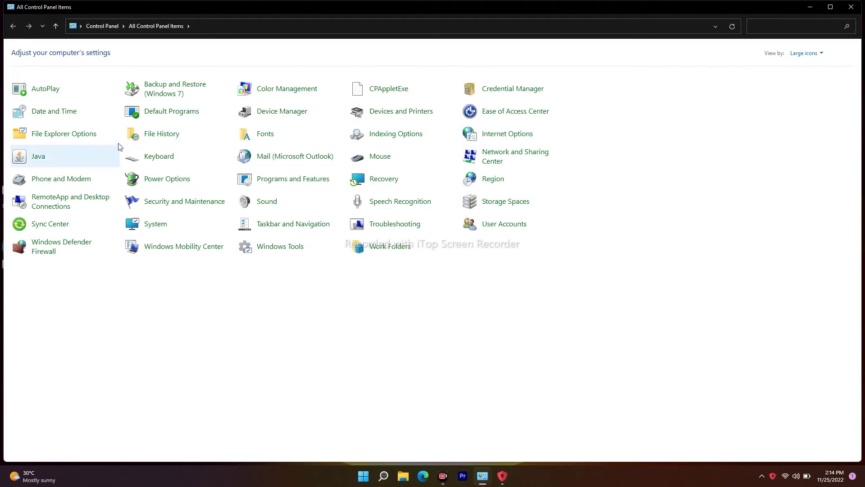
pyautogui.click(45, 247)
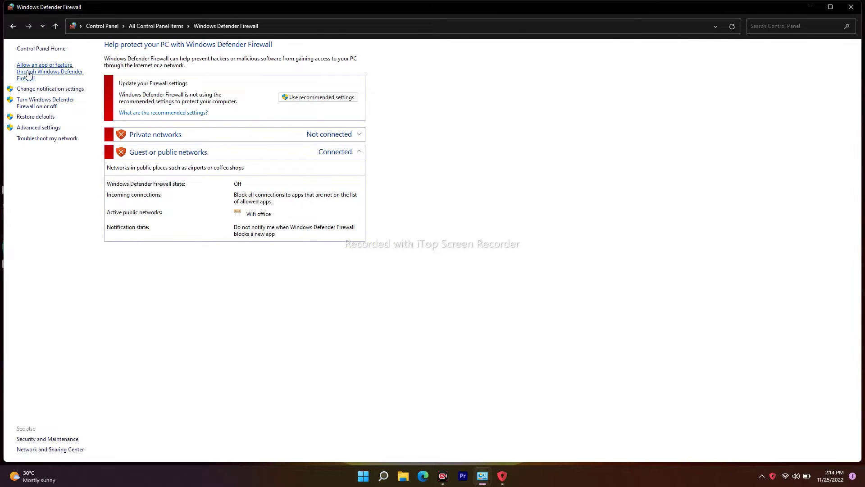
pyautogui.click(28, 74)
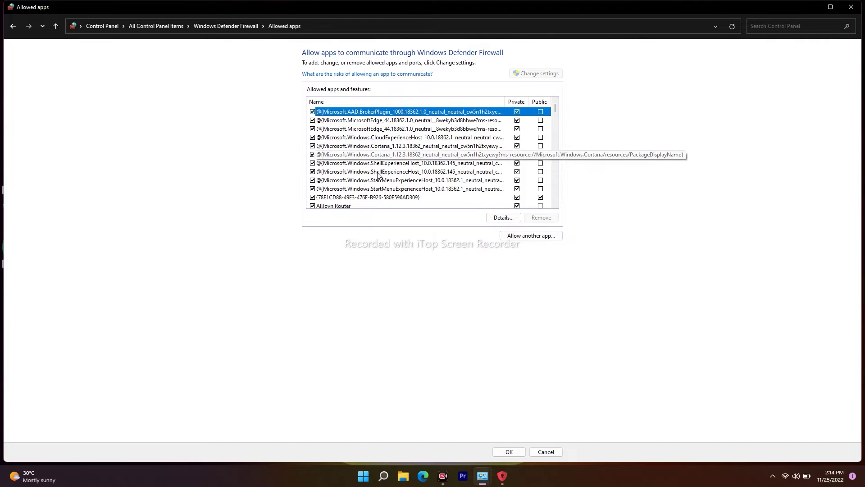
pyautogui.scroll(-1, 376, 174)
pyautogui.scroll(-2, 369, 169)
pyautogui.scroll(-2, 362, 166)
pyautogui.scroll(-1, 363, 167)
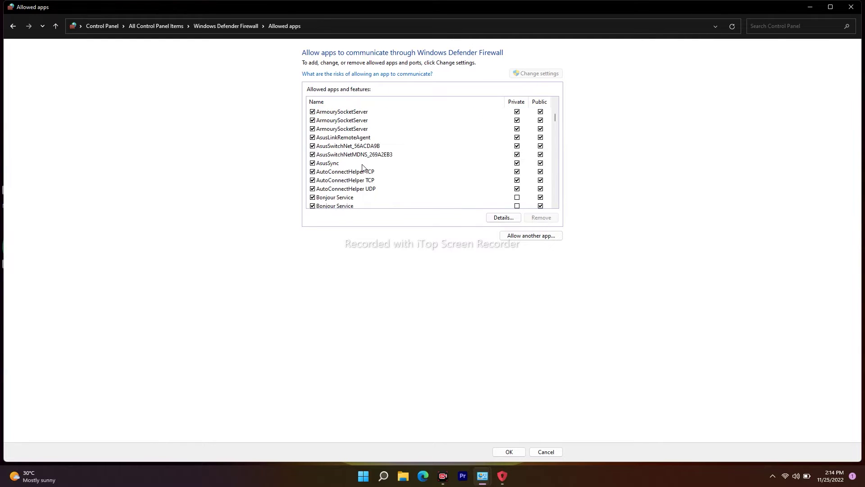
# Scroll through the allowed apps and bring up the Add an app dialog.
pyautogui.scroll(-2, 363, 166)
pyautogui.scroll(-2, 361, 162)
pyautogui.scroll(-2, 359, 159)
pyautogui.scroll(-2, 357, 156)
pyautogui.scroll(-2, 357, 157)
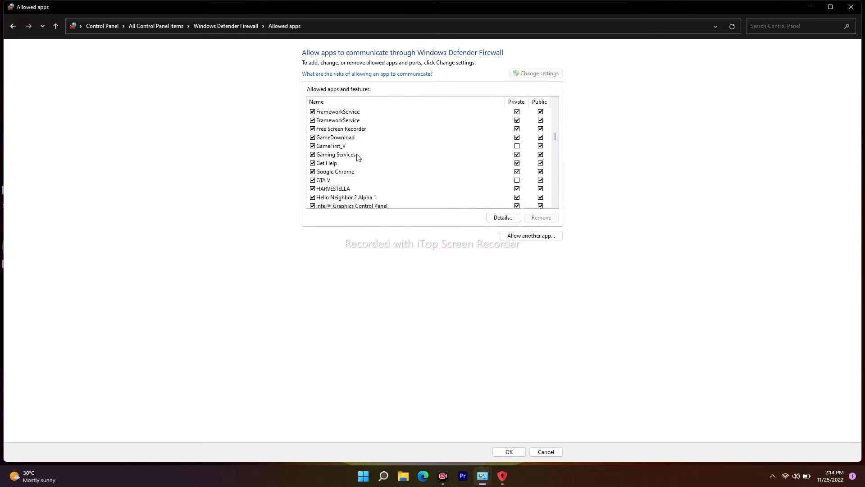
pyautogui.scroll(-2, 357, 157)
pyautogui.scroll(-2, 358, 157)
pyautogui.scroll(-2, 357, 157)
pyautogui.scroll(-4, 358, 156)
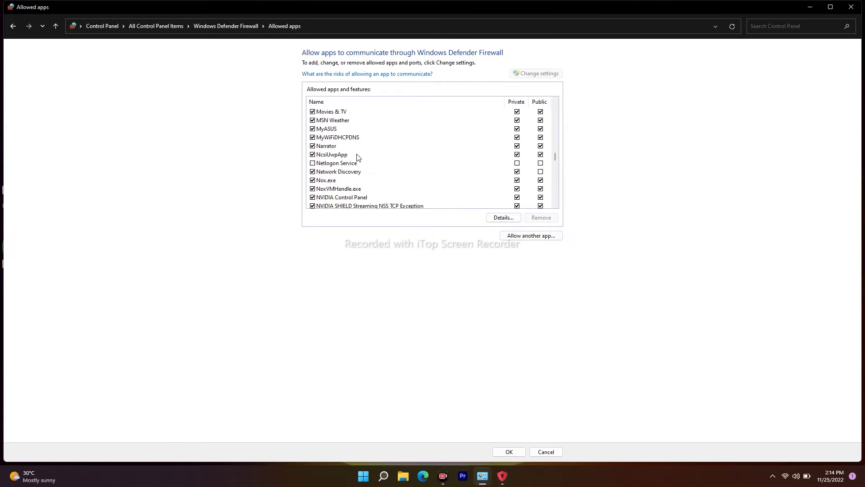
pyautogui.scroll(-4, 357, 158)
pyautogui.scroll(-4, 357, 157)
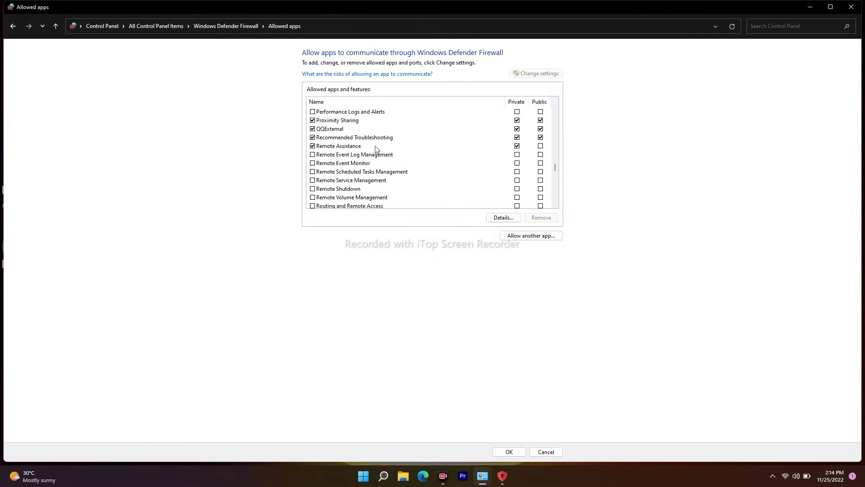
pyautogui.scroll(-2, 372, 148)
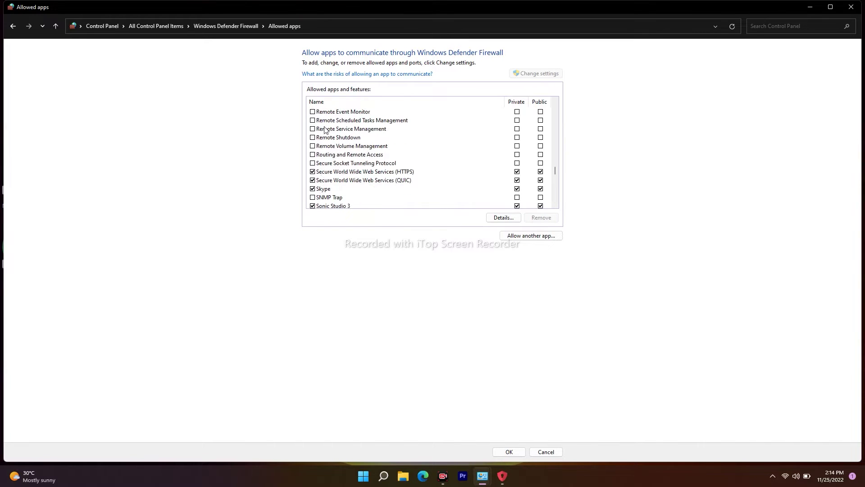
pyautogui.scroll(1, 369, 163)
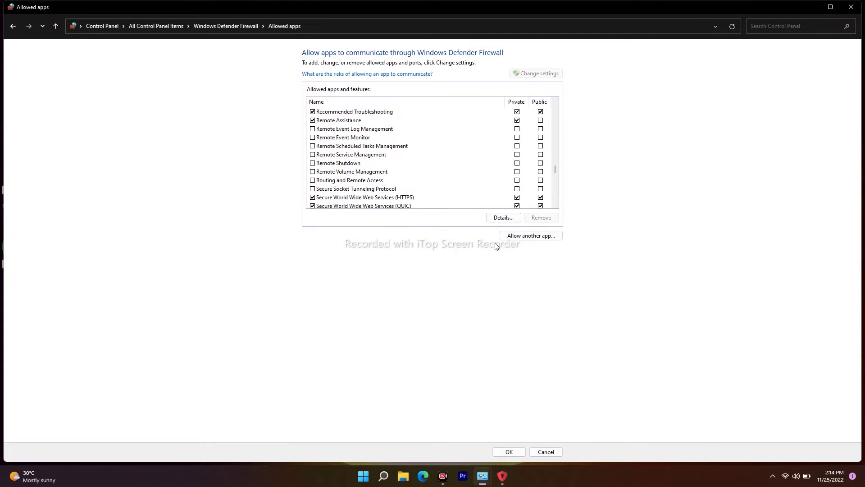
pyautogui.click(539, 237)
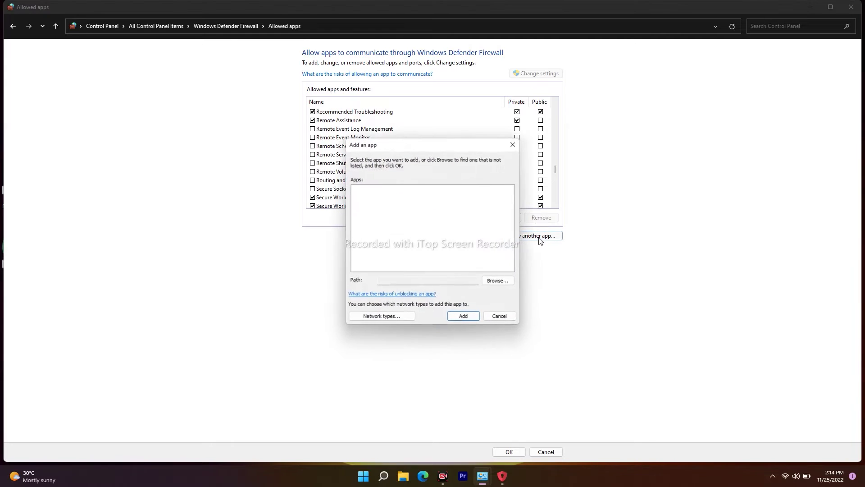
# Browse to C:\Riot Games\Riot Client in the Add an app file picker.
pyautogui.click(498, 280)
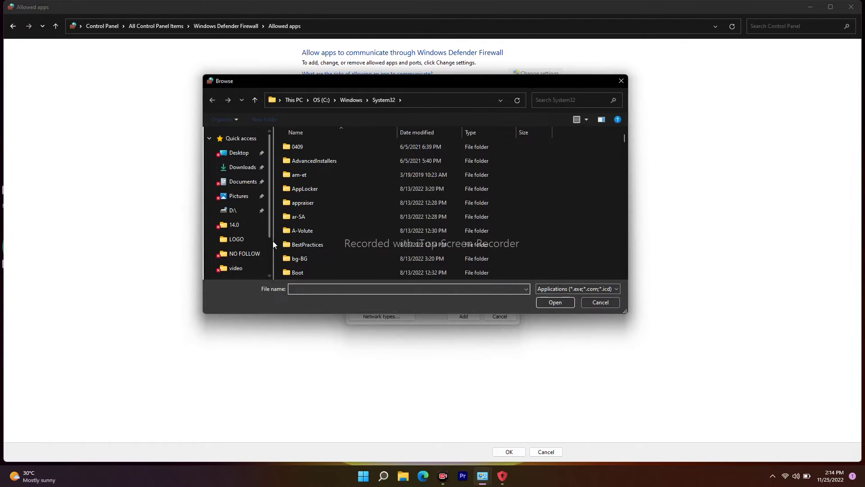
pyautogui.scroll(-1, 261, 242)
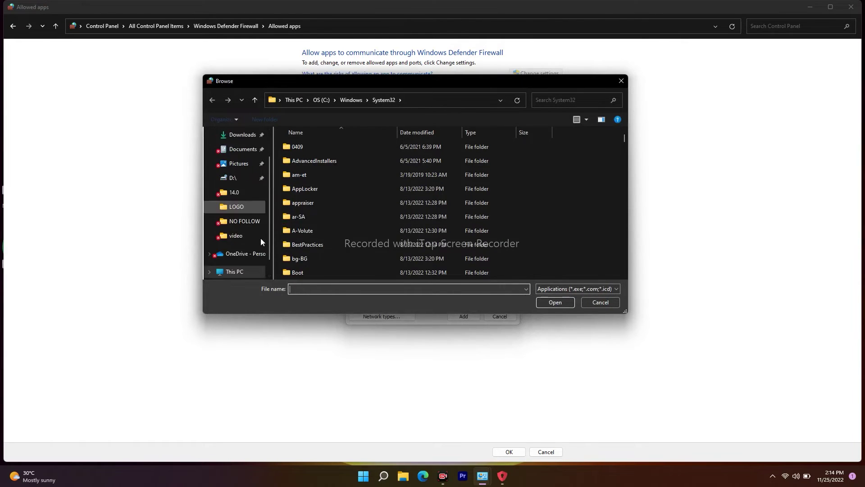
pyautogui.scroll(-1, 261, 242)
pyautogui.click(232, 242)
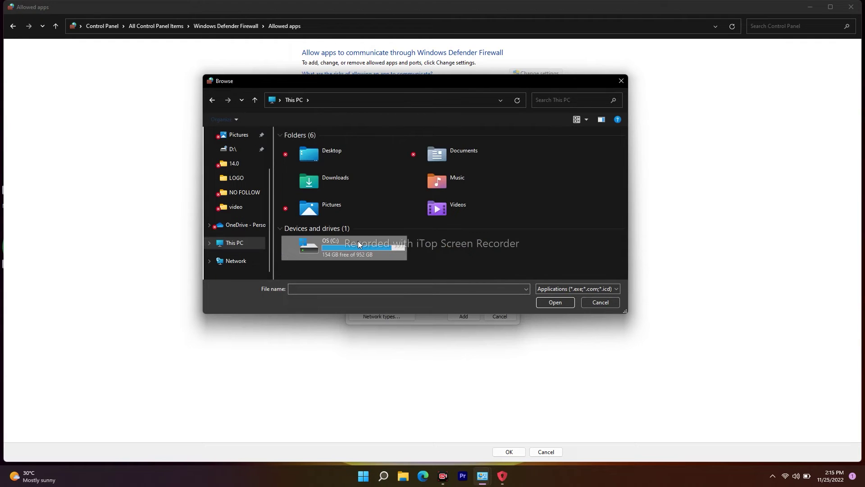
pyautogui.doubleClick(358, 243)
pyautogui.scroll(-1, 353, 180)
pyautogui.scroll(-2, 339, 194)
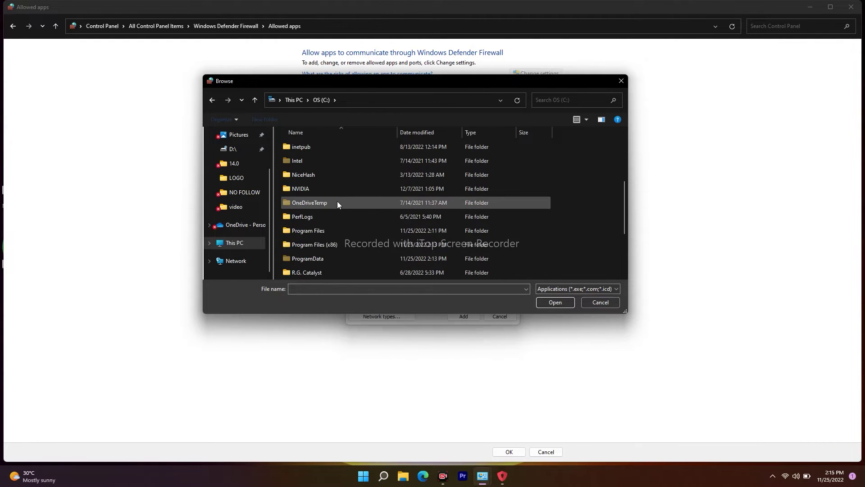
pyautogui.scroll(-1, 338, 203)
pyautogui.scroll(-1, 334, 216)
pyautogui.doubleClick(317, 217)
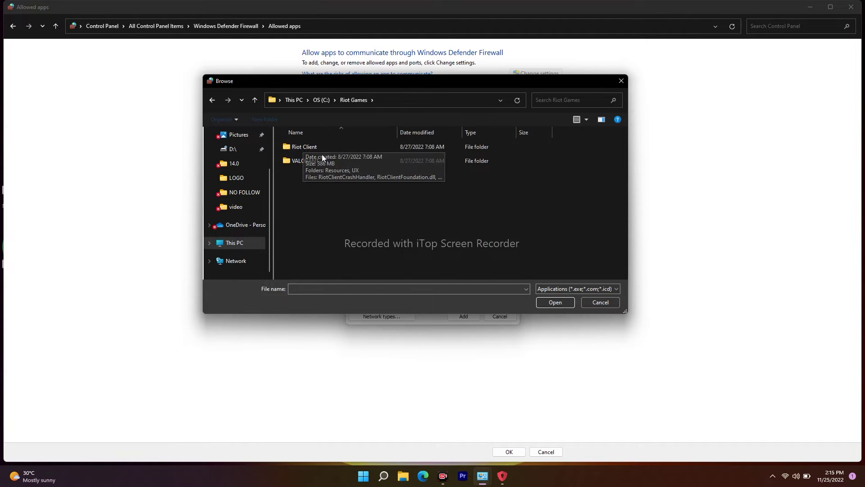
pyautogui.doubleClick(318, 145)
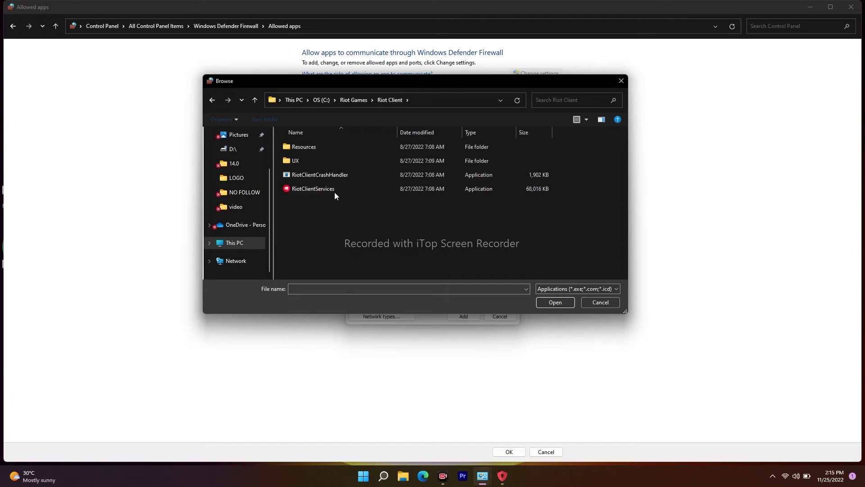
# Add RiotClientServices to the firewall's allowed apps as Riot Client.
pyautogui.click(322, 189)
pyautogui.click(554, 303)
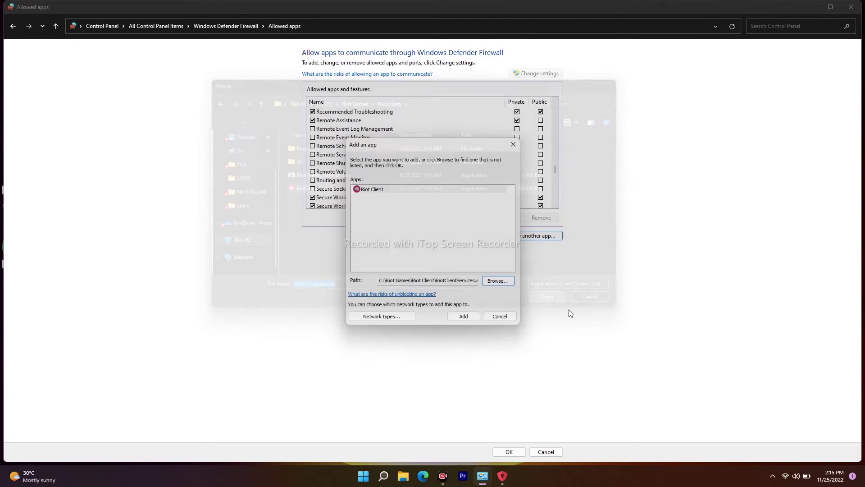
pyautogui.click(464, 317)
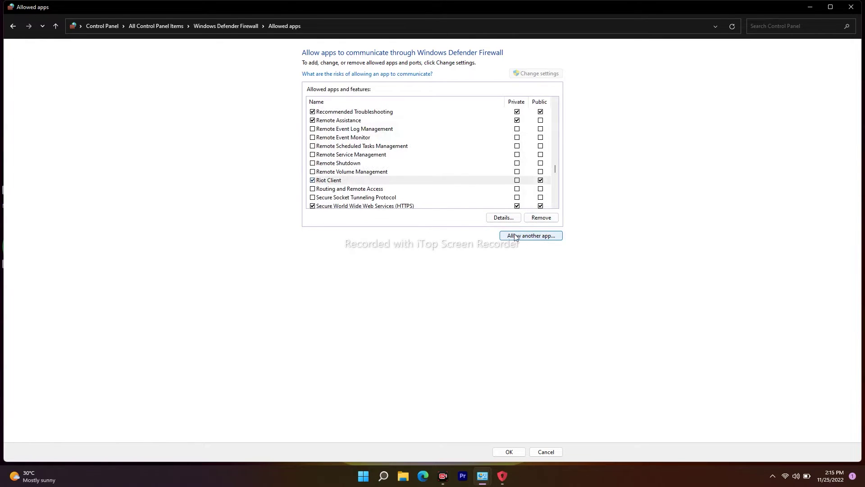
pyautogui.click(540, 239)
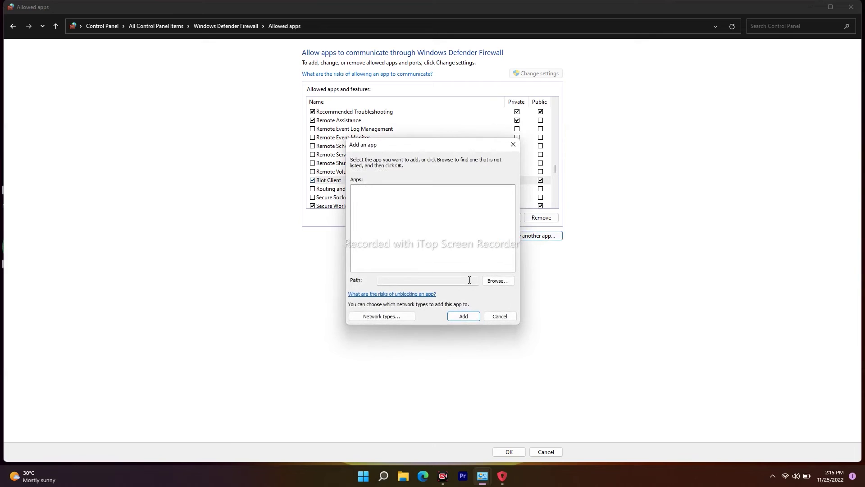
# Browse back to the OS (C:) drive and dismiss the TotalAV installation popup.
pyautogui.click(495, 282)
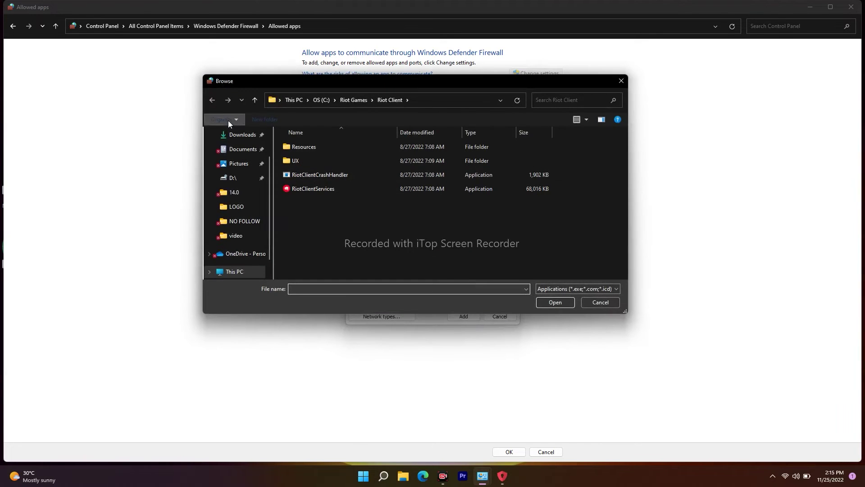
pyautogui.click(246, 270)
pyautogui.click(362, 254)
pyautogui.doubleClick(353, 245)
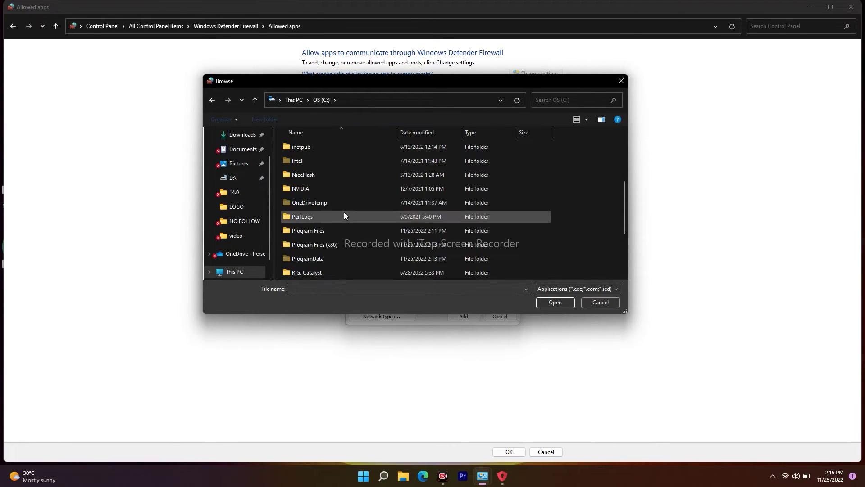
pyautogui.scroll(-2, 314, 231)
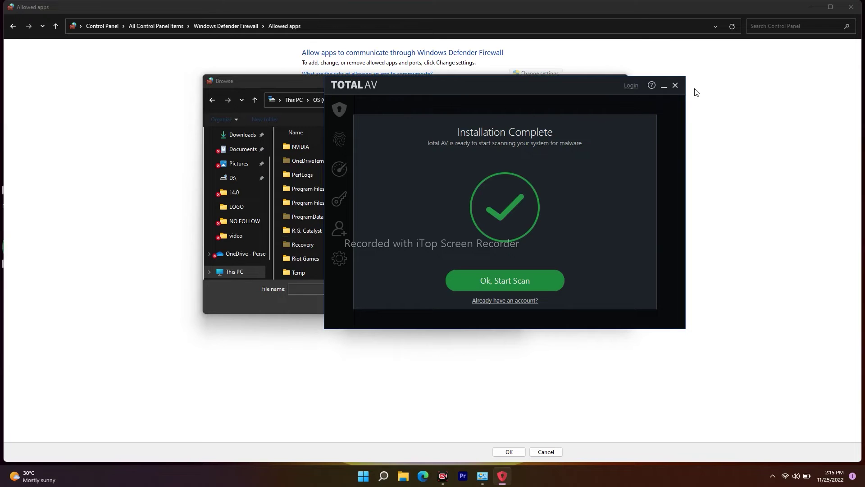
pyautogui.click(675, 85)
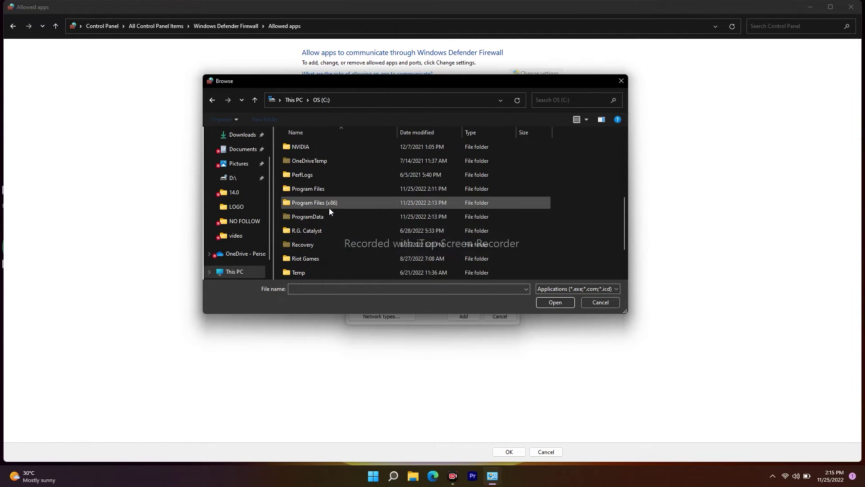
# Search C: and Program Files (x86) for the Vanguard folder.
pyautogui.scroll(-1, 329, 212)
pyautogui.scroll(1, 334, 222)
pyautogui.scroll(-1, 336, 191)
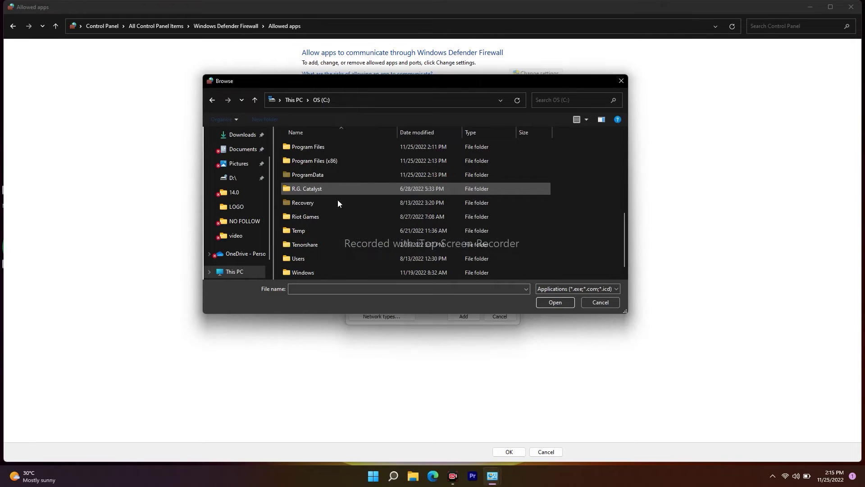
pyautogui.doubleClick(335, 162)
pyautogui.scroll(-2, 335, 177)
pyautogui.scroll(-3, 335, 178)
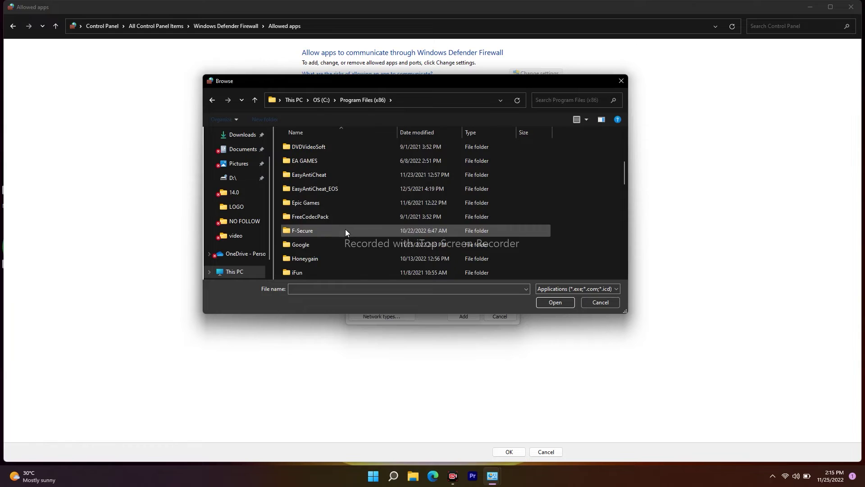
pyautogui.scroll(1, 351, 200)
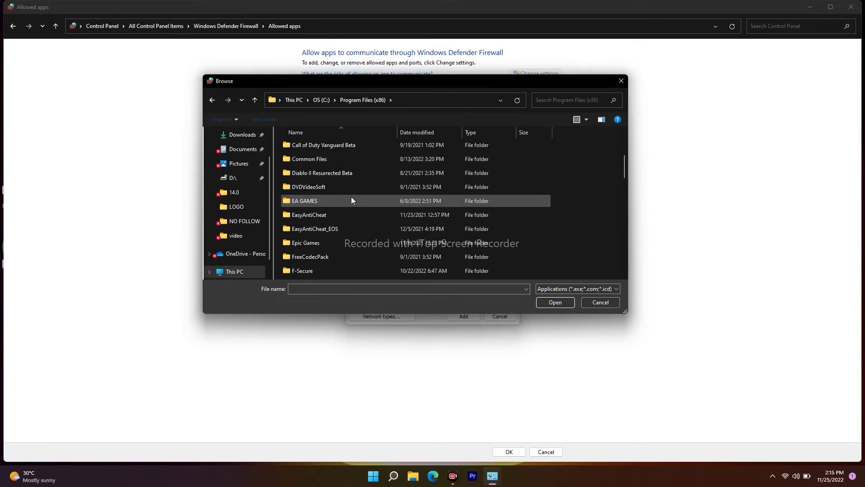
pyautogui.scroll(-3, 353, 197)
pyautogui.scroll(-1, 353, 197)
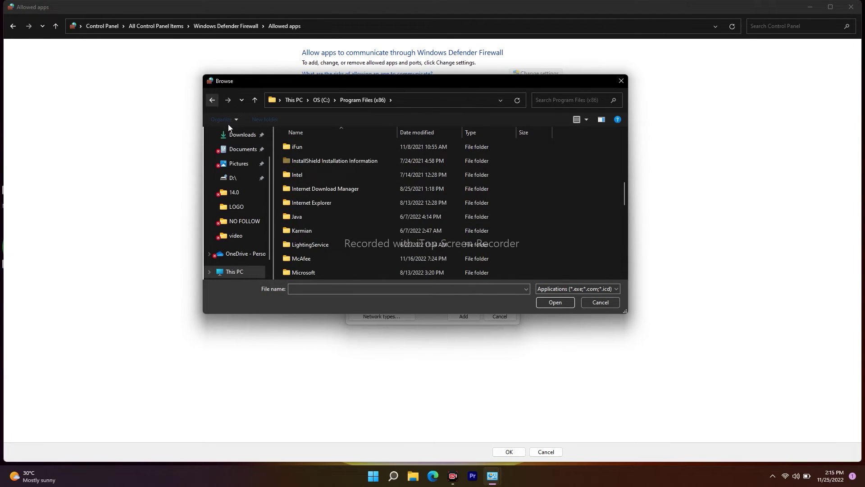
# Go into Program Files > Riot Vanguard and select vgtray.
pyautogui.doubleClick(323, 255)
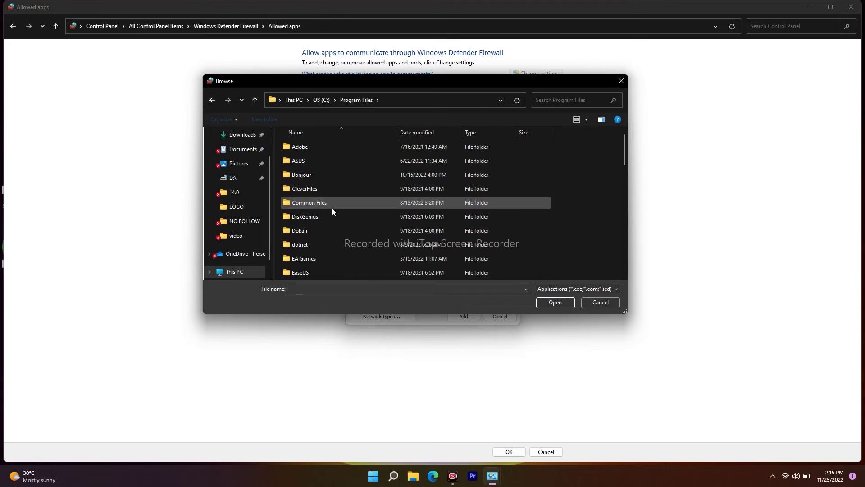
pyautogui.scroll(-2, 342, 176)
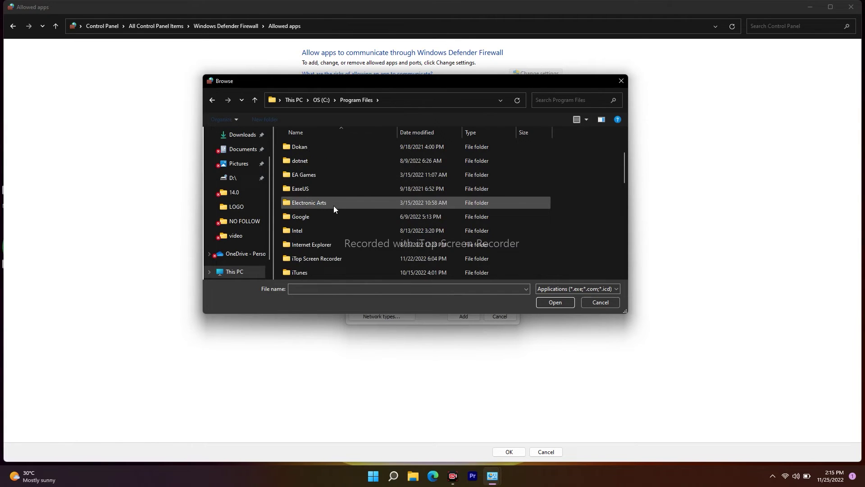
pyautogui.scroll(-3, 339, 204)
pyautogui.scroll(-2, 339, 204)
pyautogui.scroll(-2, 339, 203)
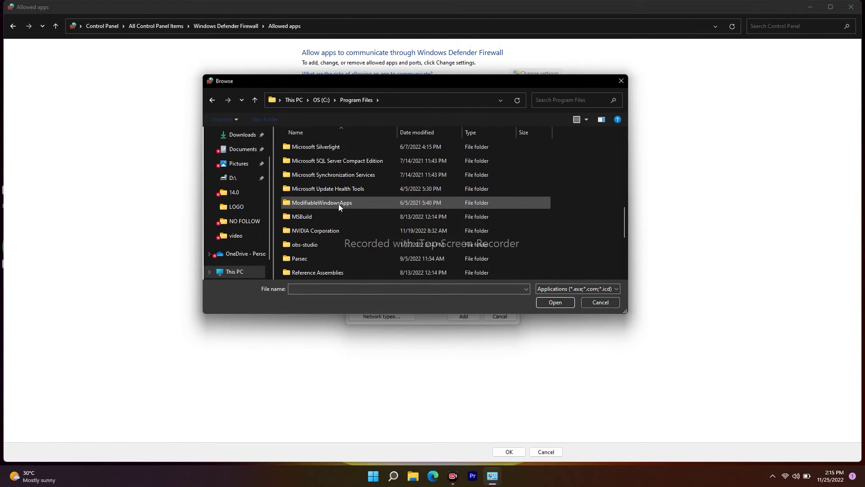
pyautogui.scroll(-1, 338, 204)
pyautogui.scroll(-2, 339, 204)
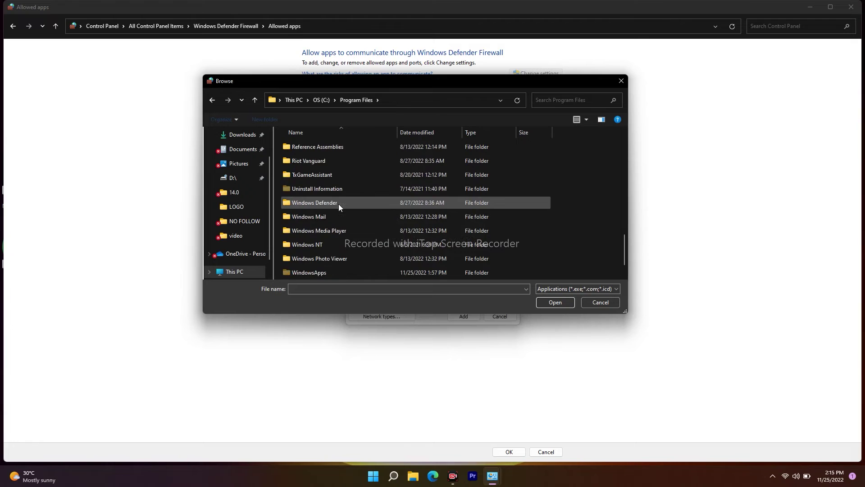
pyautogui.doubleClick(316, 163)
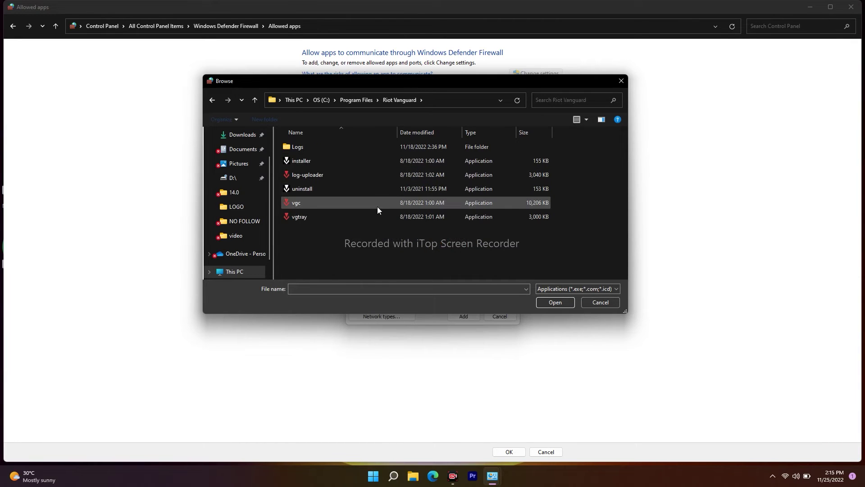
pyautogui.click(212, 100)
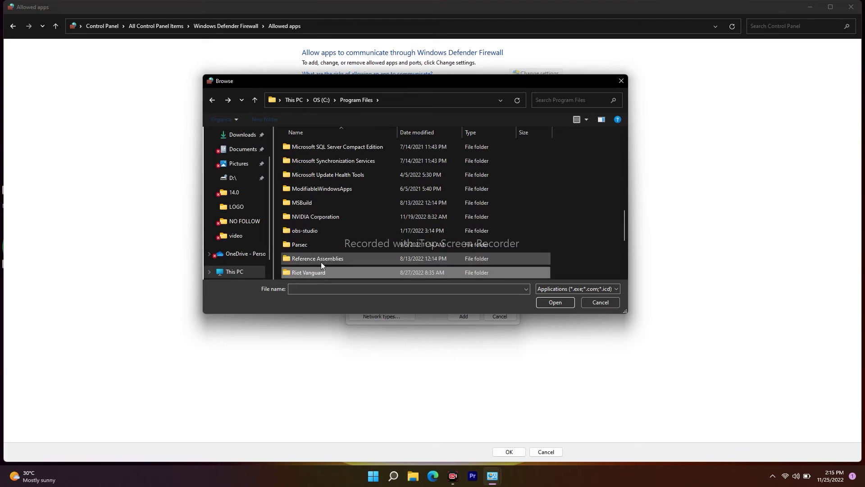
pyautogui.click(554, 303)
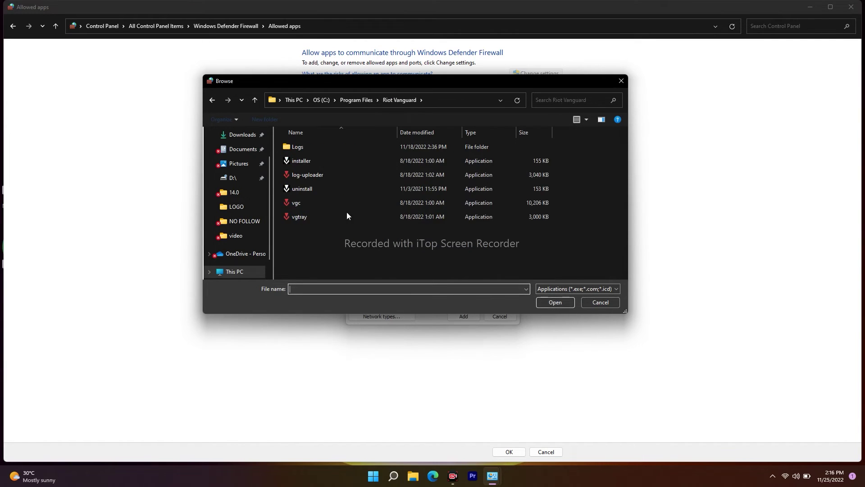
pyautogui.click(310, 217)
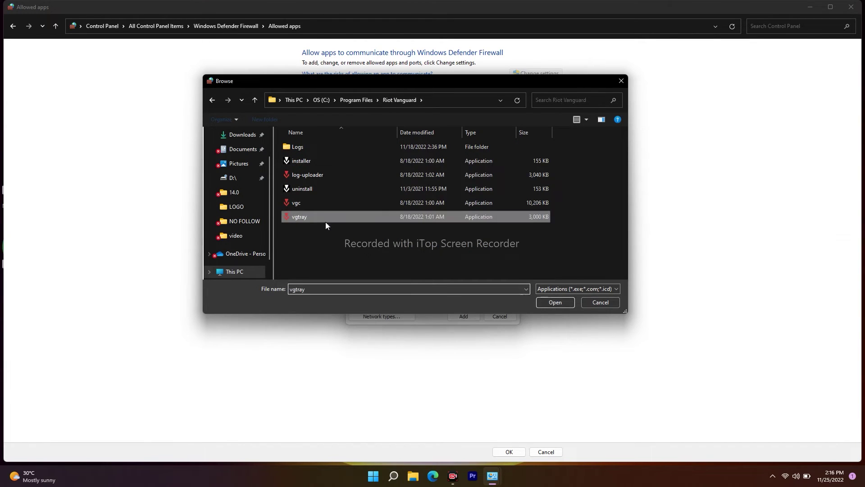
# Add vgtray as Vanguard tray notification to the allowed apps and close the window.
pyautogui.click(556, 303)
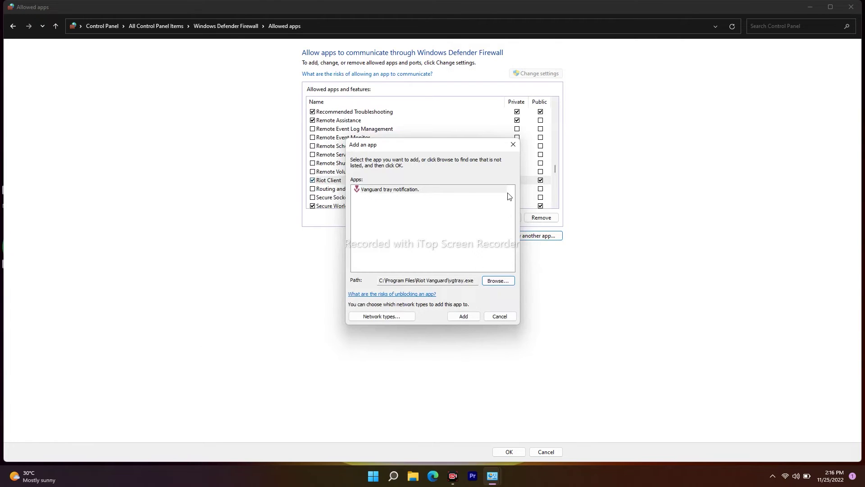
pyautogui.click(471, 317)
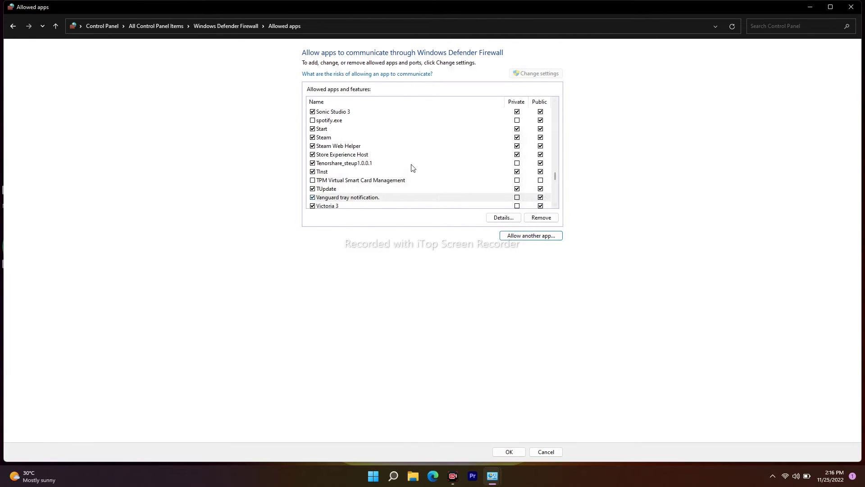
pyautogui.scroll(-1, 411, 168)
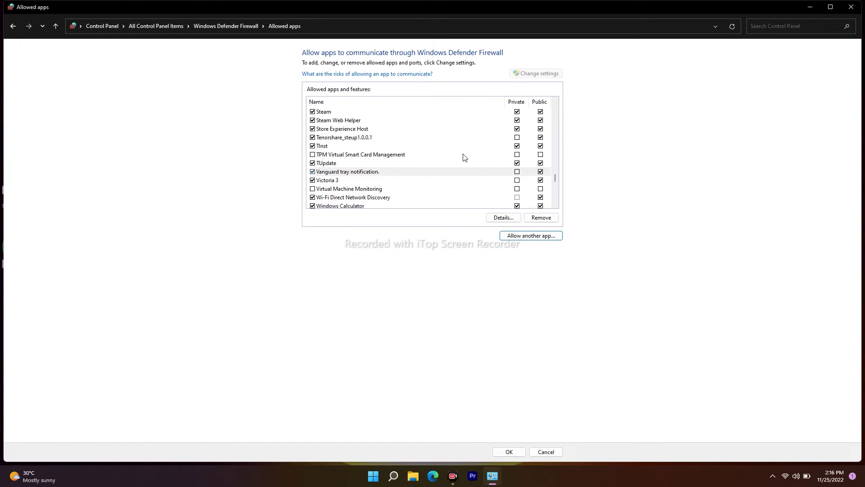
pyautogui.click(854, 6)
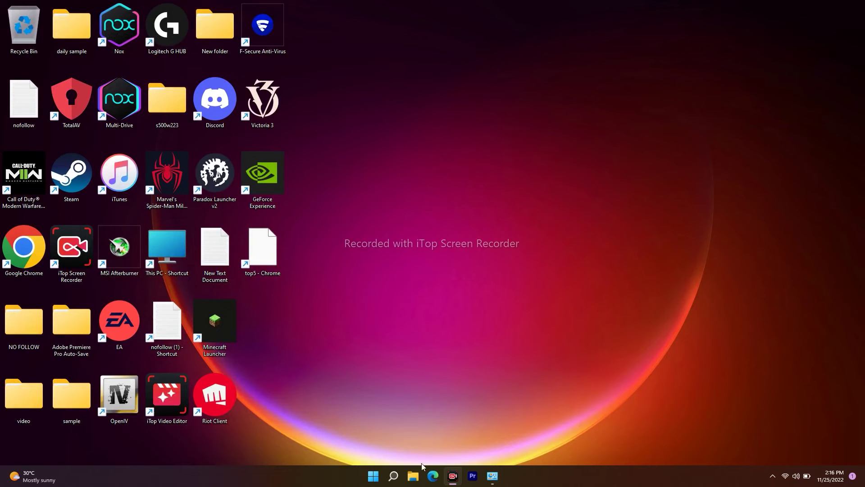
pyautogui.moveTo(393, 476)
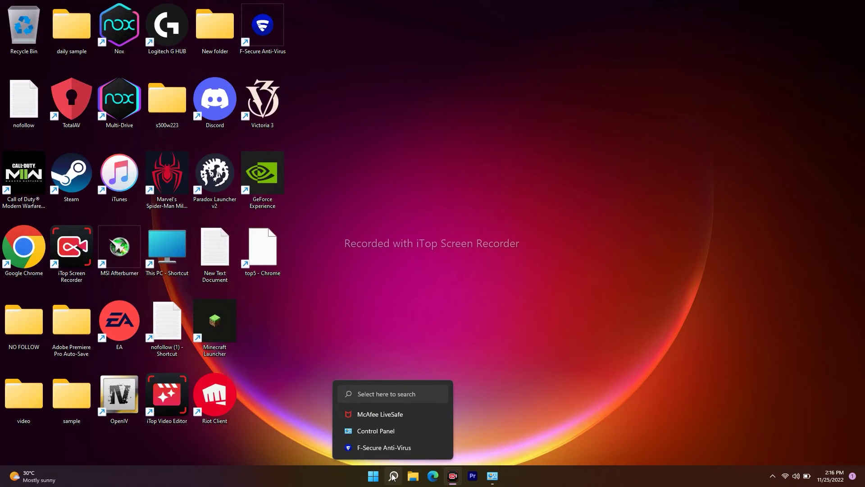
pyautogui.click(373, 476)
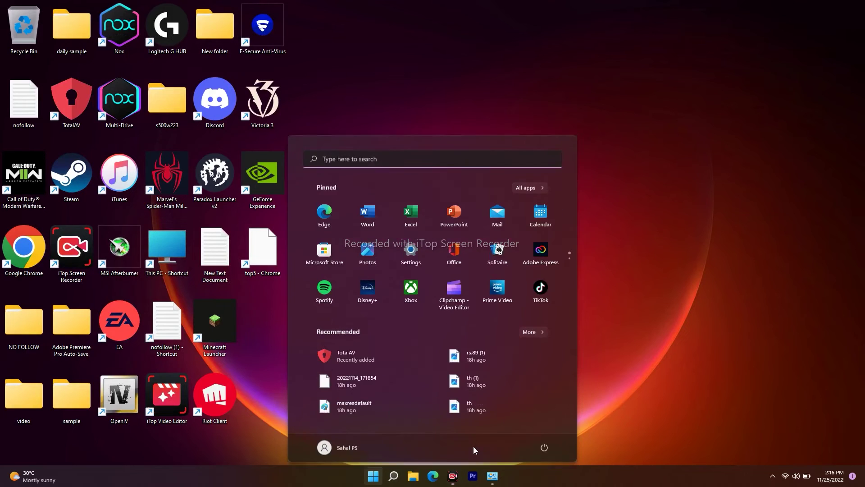
pyautogui.click(544, 445)
pyautogui.click(596, 427)
pyautogui.click(658, 388)
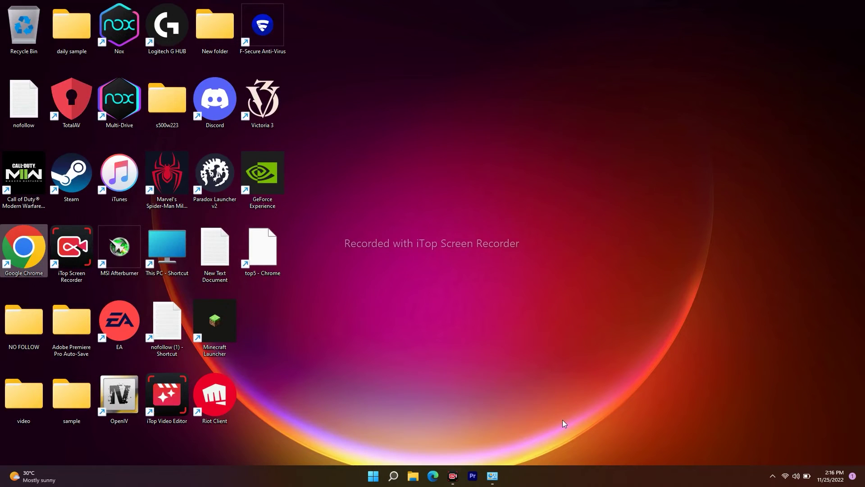
pyautogui.press('t')
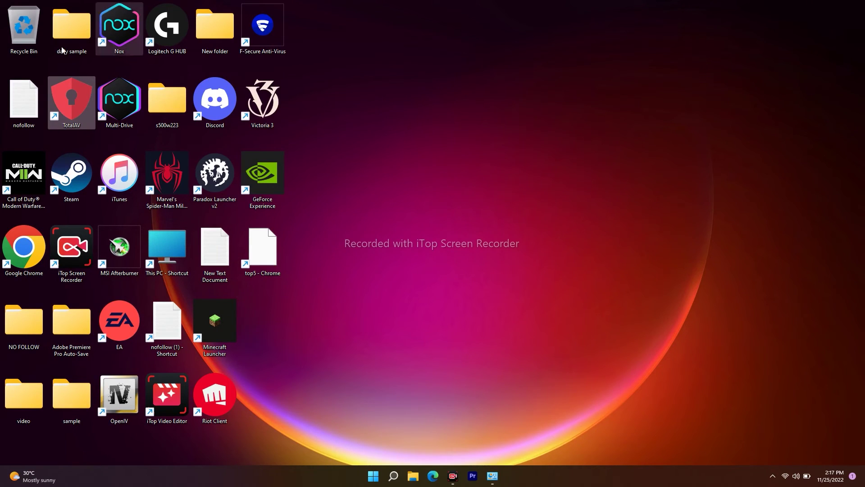
pyautogui.click(50, 118)
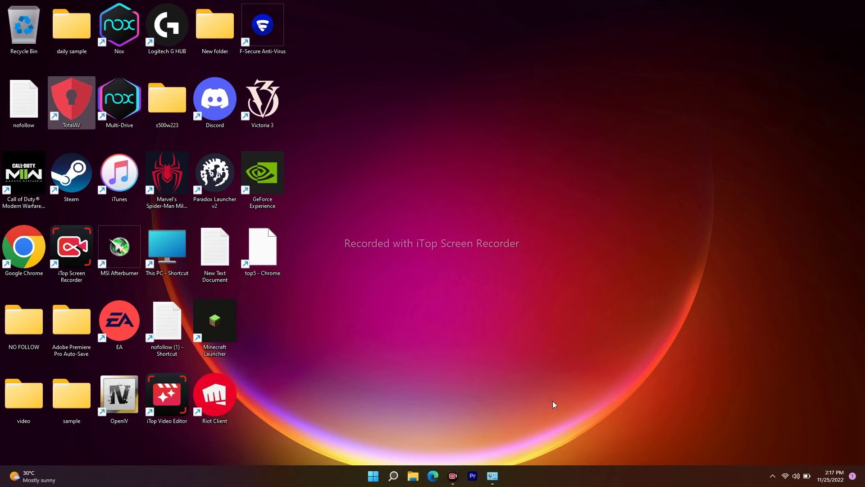
# Close Programs and Features, then reopen it via Windows Search and Control Panel.
pyautogui.click(493, 475)
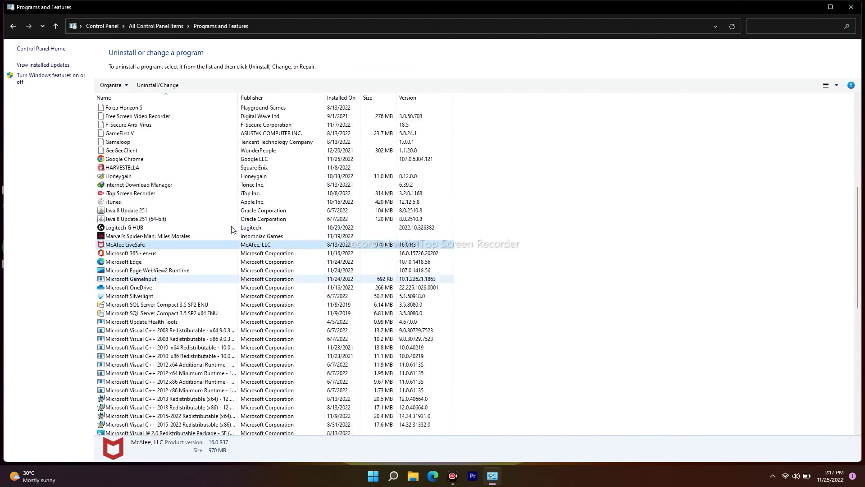
pyautogui.scroll(2, 231, 229)
pyautogui.scroll(2, 232, 229)
pyautogui.click(851, 6)
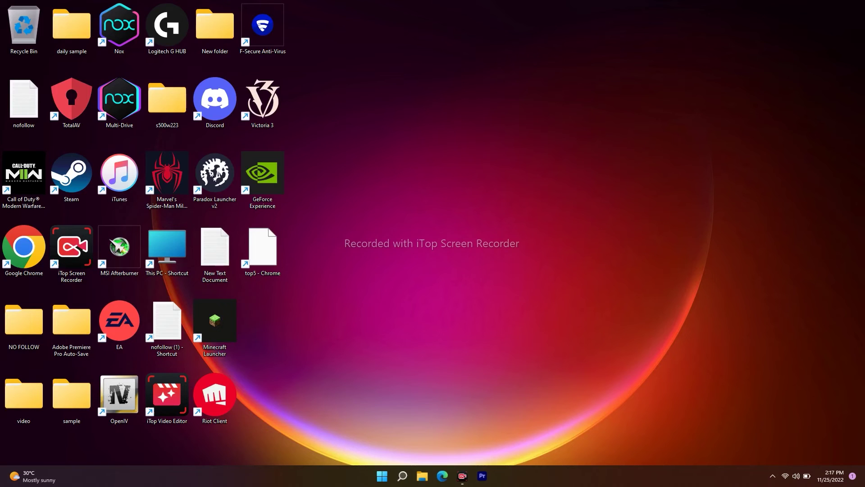
pyautogui.click(403, 475)
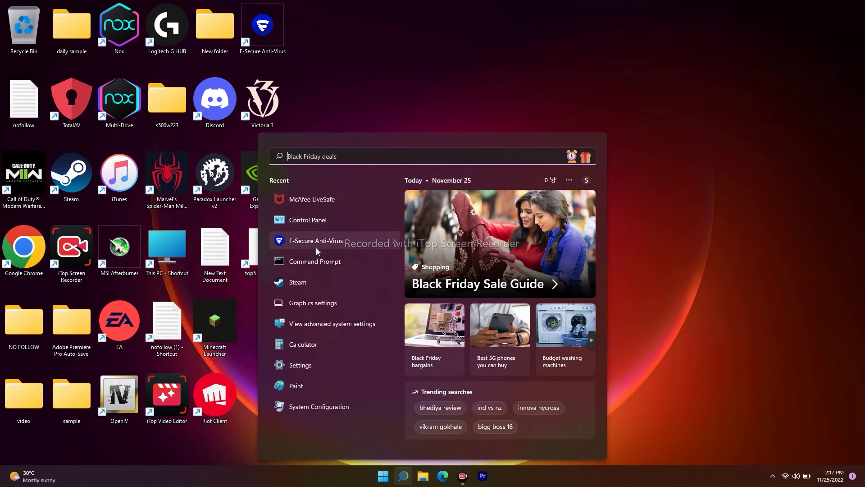
pyautogui.click(315, 219)
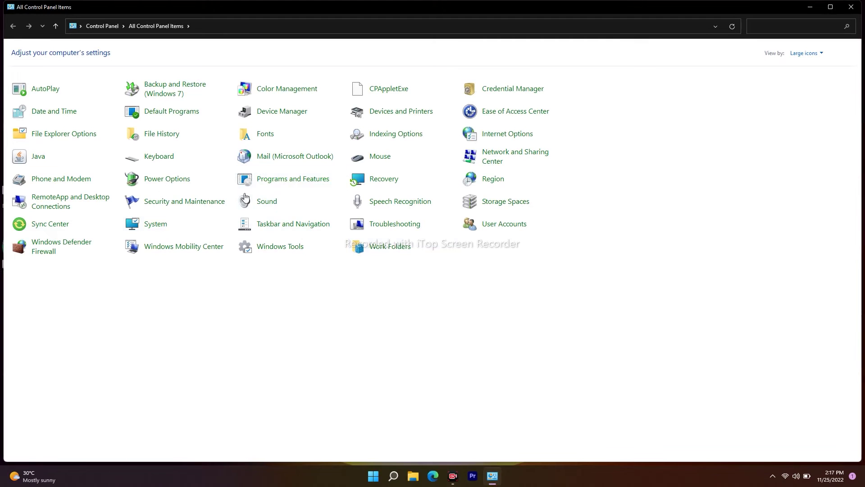
pyautogui.click(290, 180)
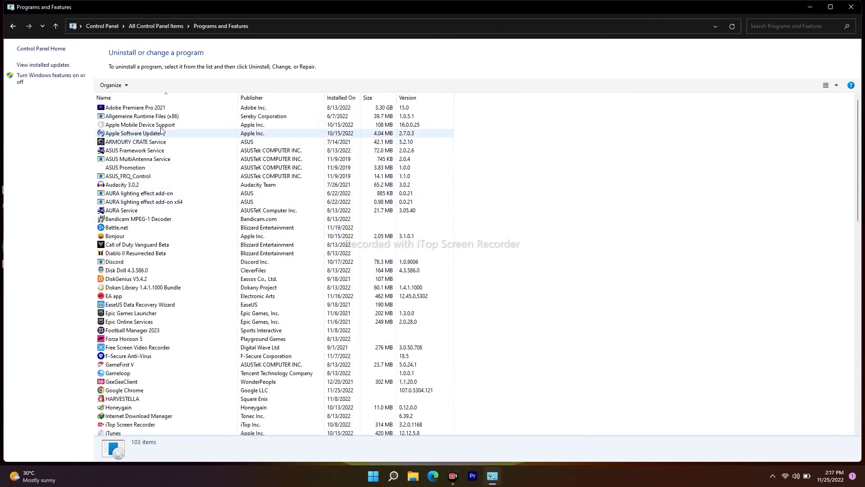
# Find TotalAV in the installed programs, launch its uninstaller, and minimize the list.
pyautogui.scroll(-1, 157, 193)
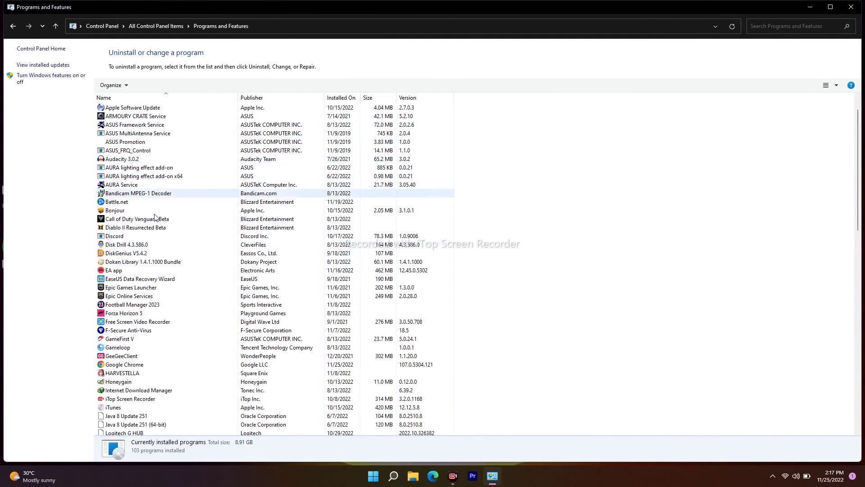
pyautogui.scroll(-2, 158, 207)
pyautogui.scroll(-2, 162, 262)
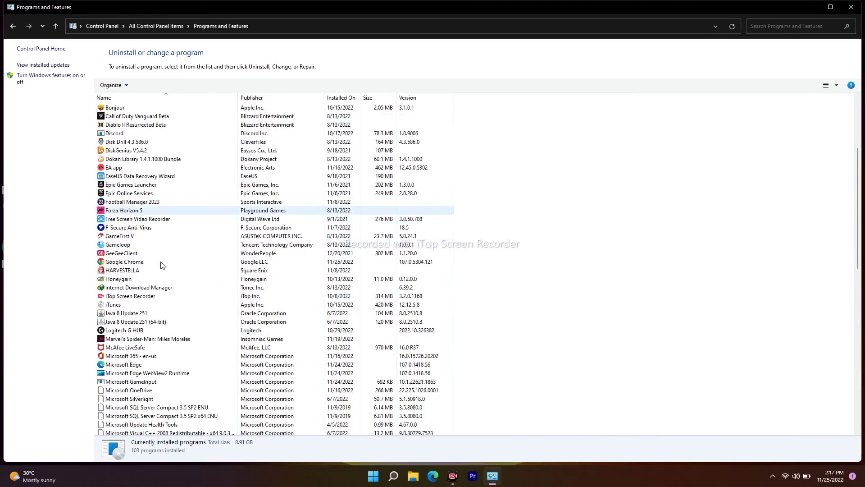
pyautogui.scroll(-4, 161, 265)
pyautogui.scroll(-1, 156, 244)
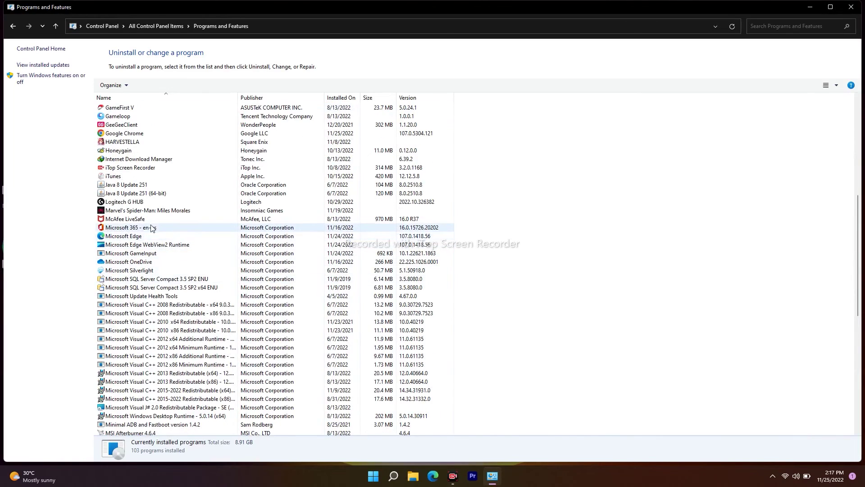
pyautogui.scroll(-3, 153, 230)
pyautogui.scroll(-4, 155, 271)
pyautogui.scroll(-5, 160, 342)
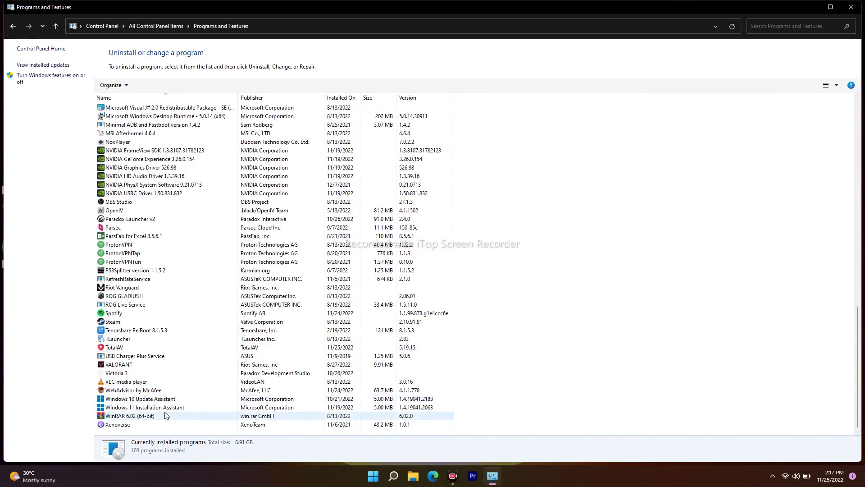
pyautogui.click(118, 350)
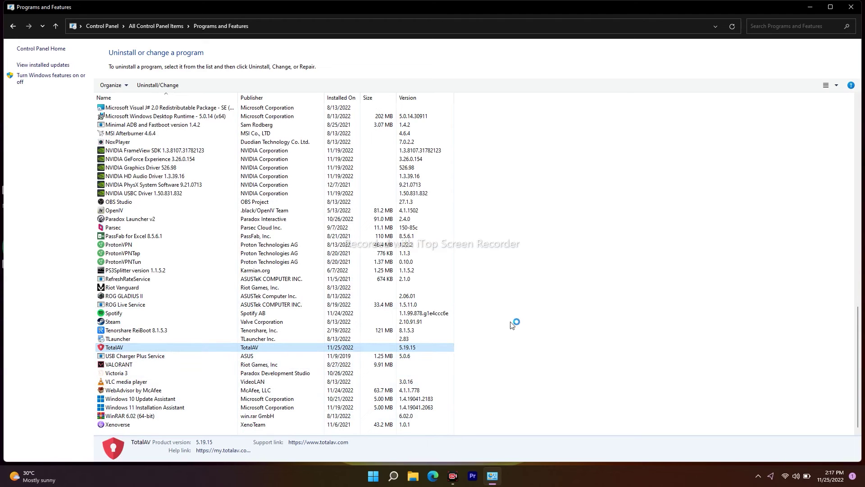
pyautogui.click(810, 9)
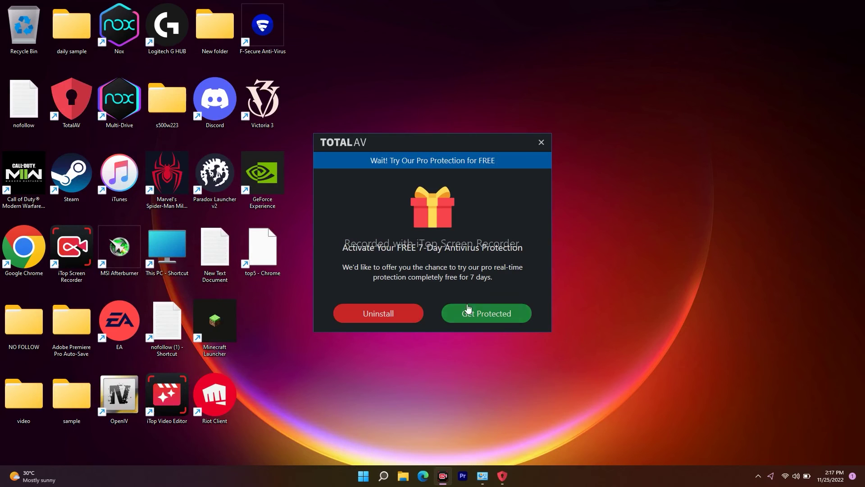
# Decline the 7-day trial offer and confirm removing TotalAV.
pyautogui.click(373, 317)
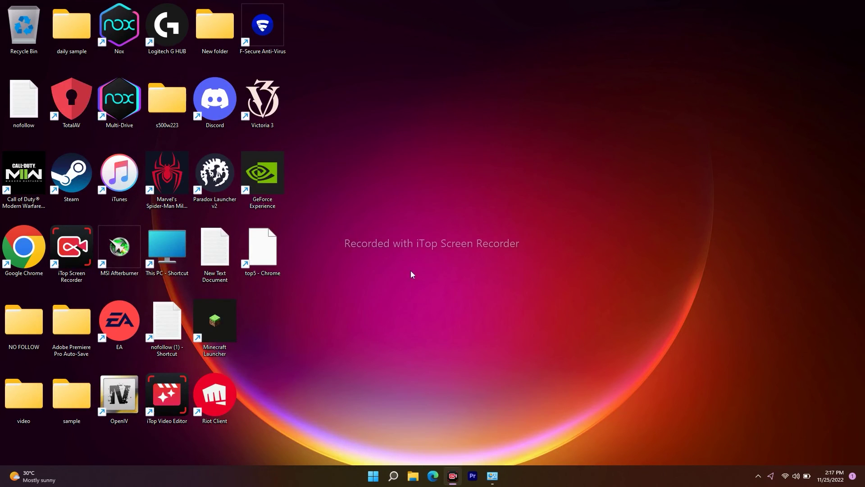
pyautogui.click(483, 309)
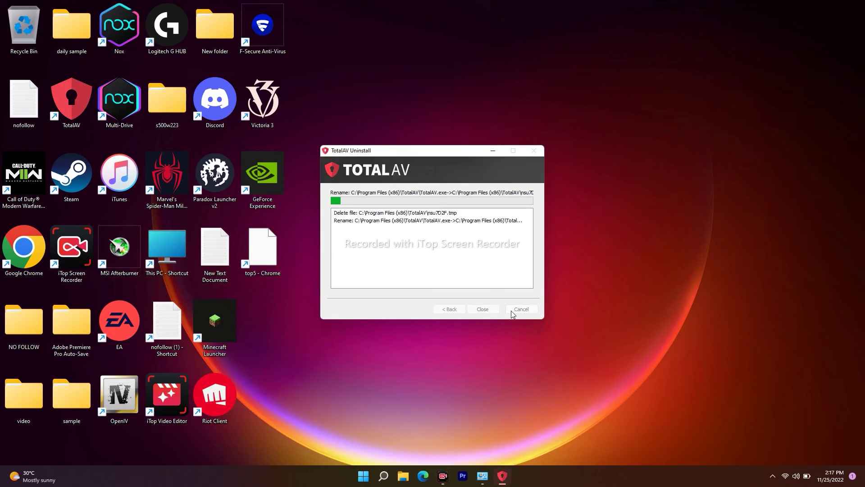